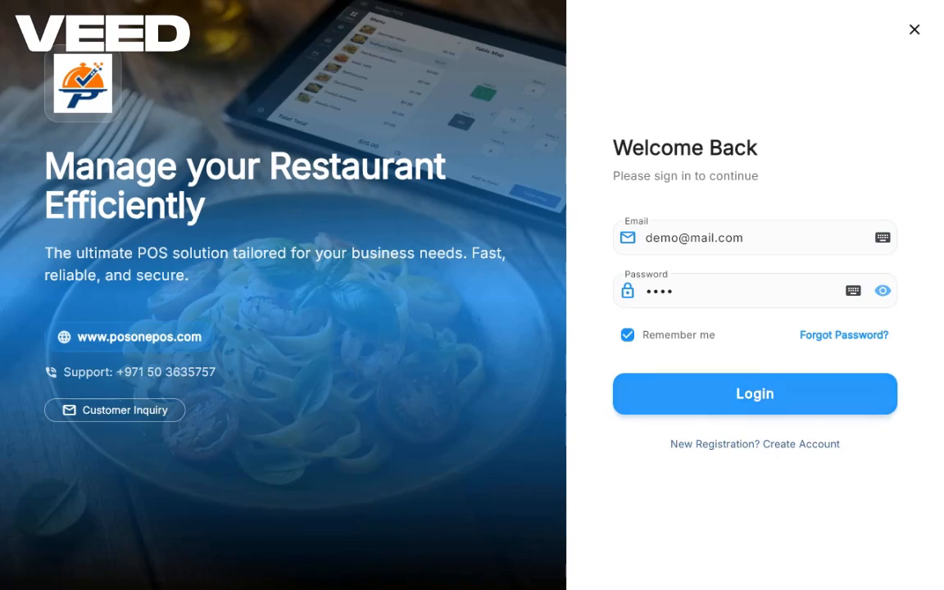
Step: Replace the account password on the sign-in form and log in to the restaurant system
double_click(658, 293)
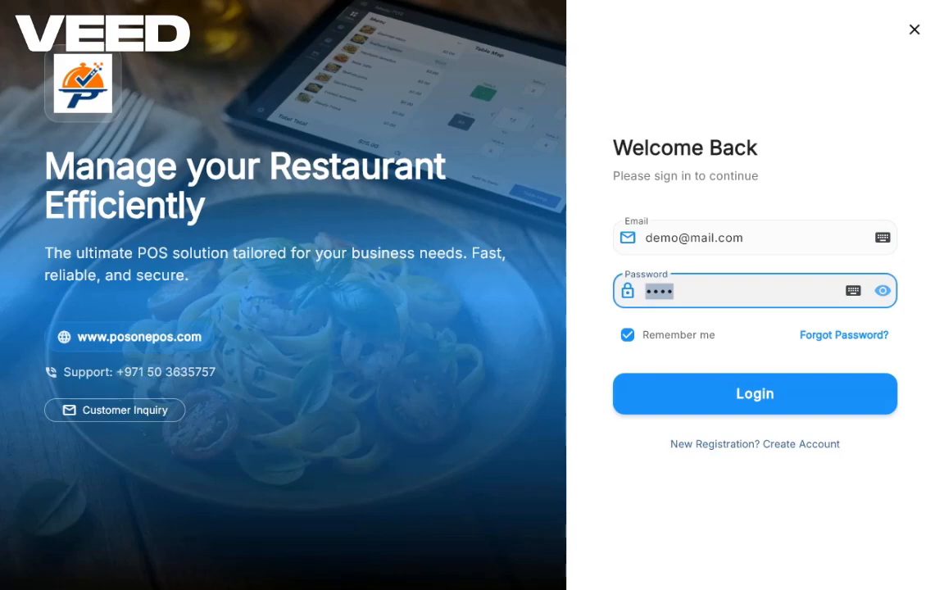
type("••••")
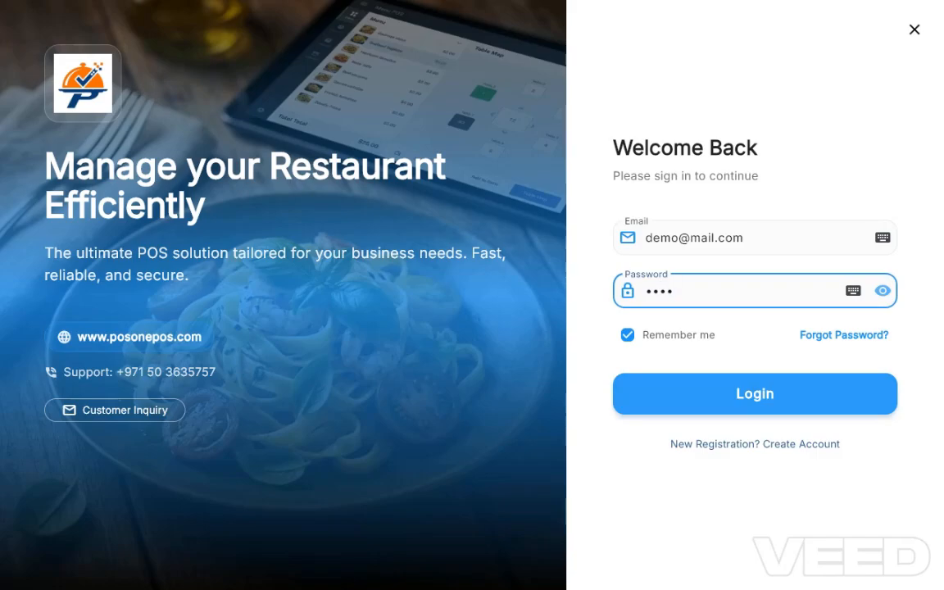
key("Return")
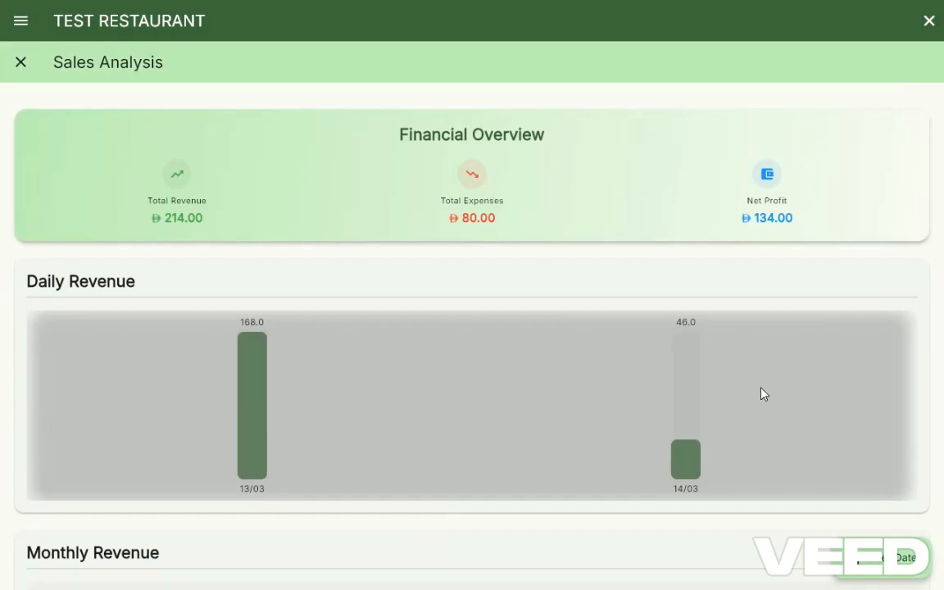
Step: Review the revenue charts in Sales Analysis and sign back in with the account password
scroll(763, 393, "down", 5)
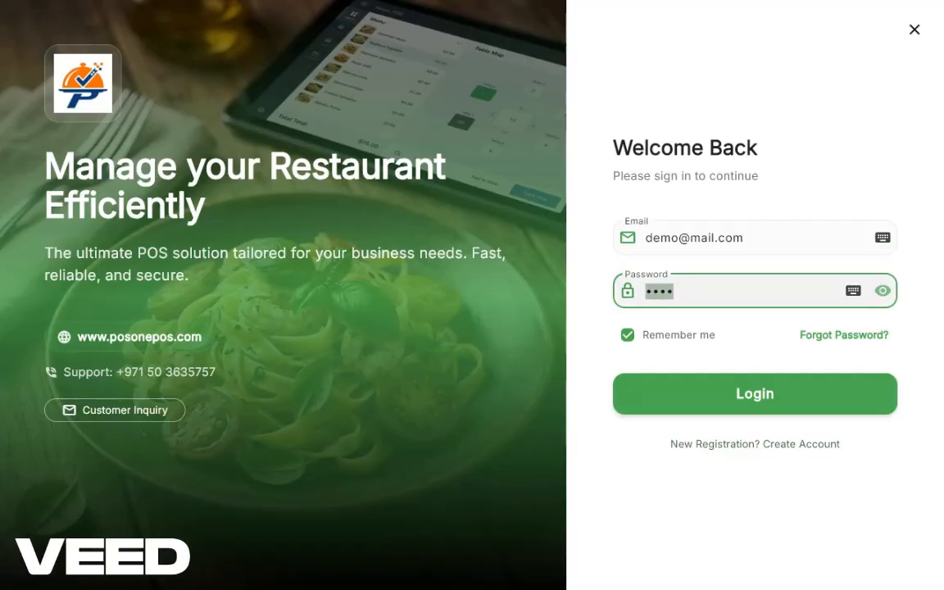
type("••••")
left_click(750, 402)
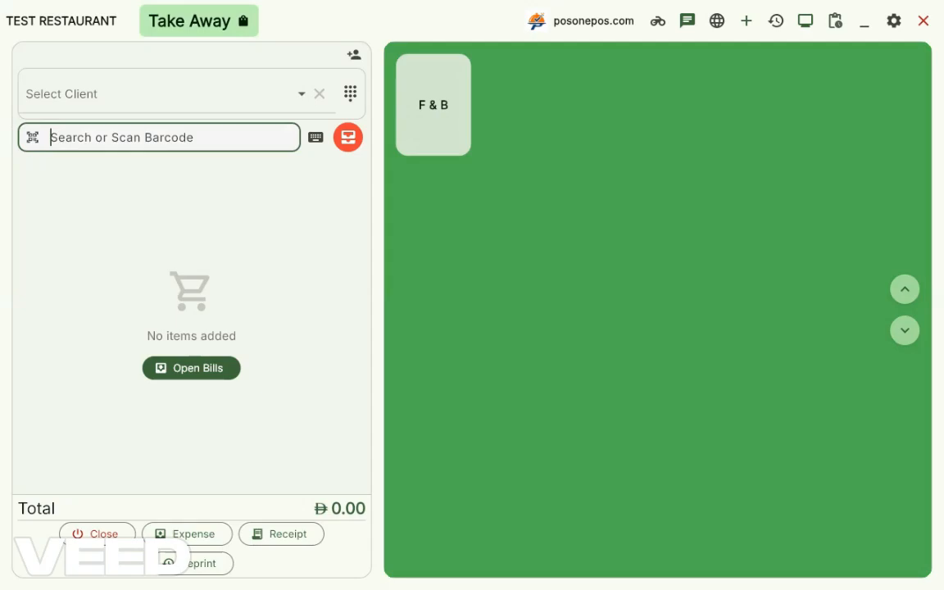
Step: Add Custard, Kunafa on Charcoal and Om Ali from the F & B desserts to the takeaway bill and print it
left_click(435, 114)
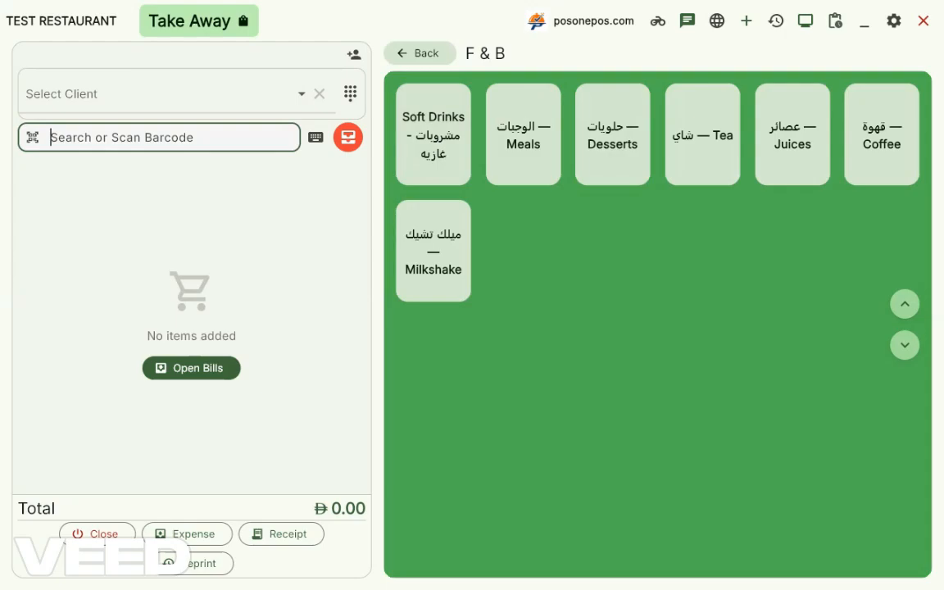
left_click(612, 133)
left_click(433, 131)
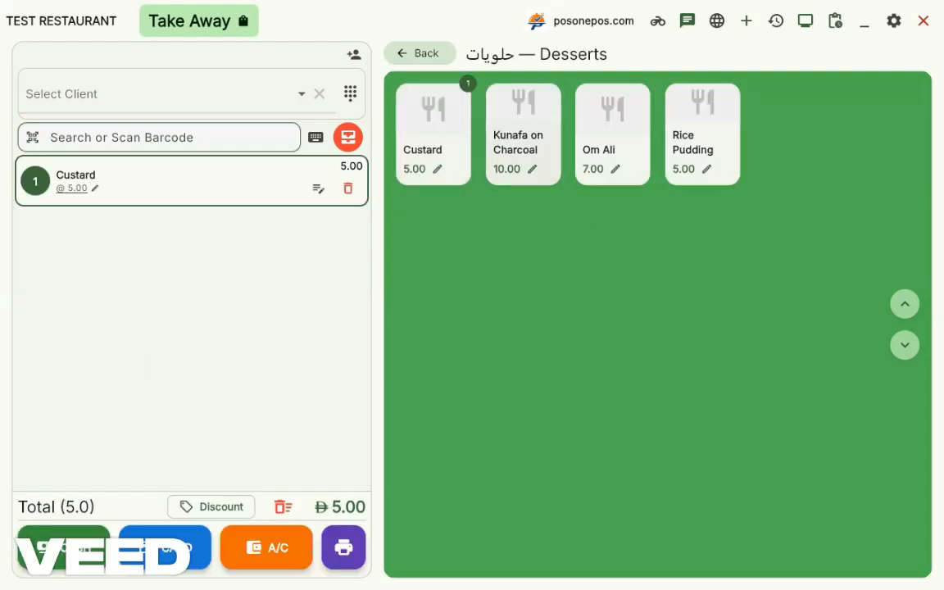
left_click(523, 131)
left_click(622, 142)
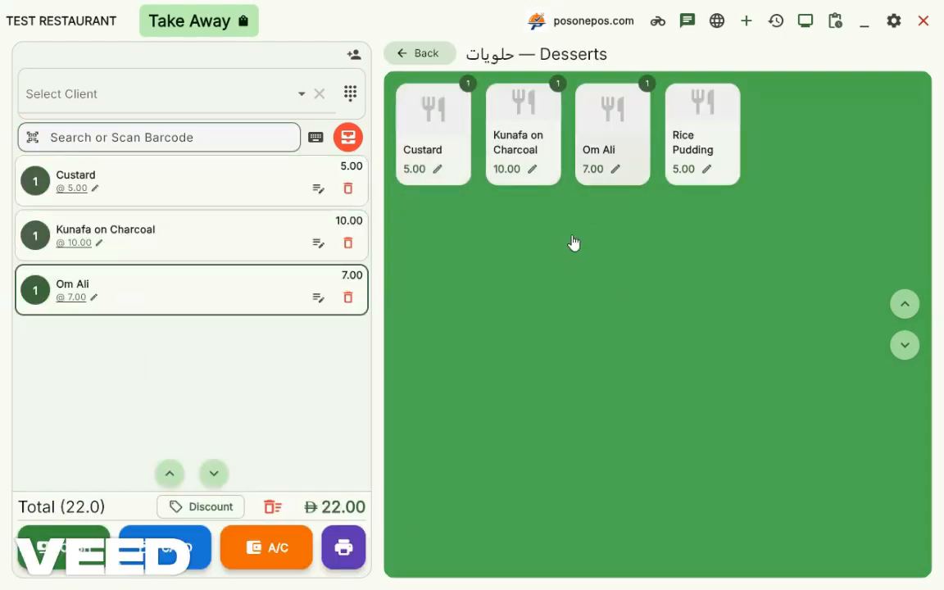
left_click(344, 547)
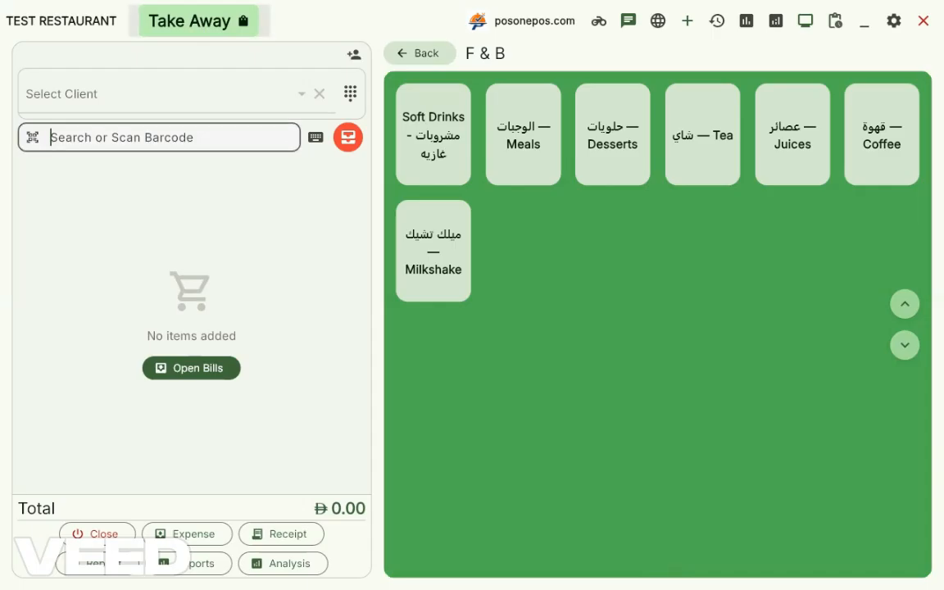
Step: Start a Dine In bill for table 3 in the Main section
left_click(232, 20)
left_click(488, 286)
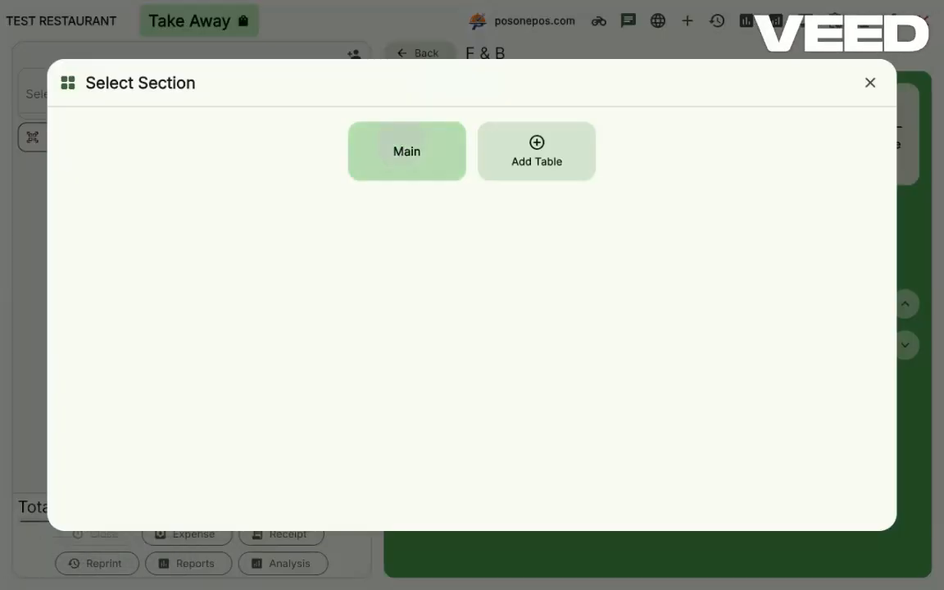
left_click(397, 147)
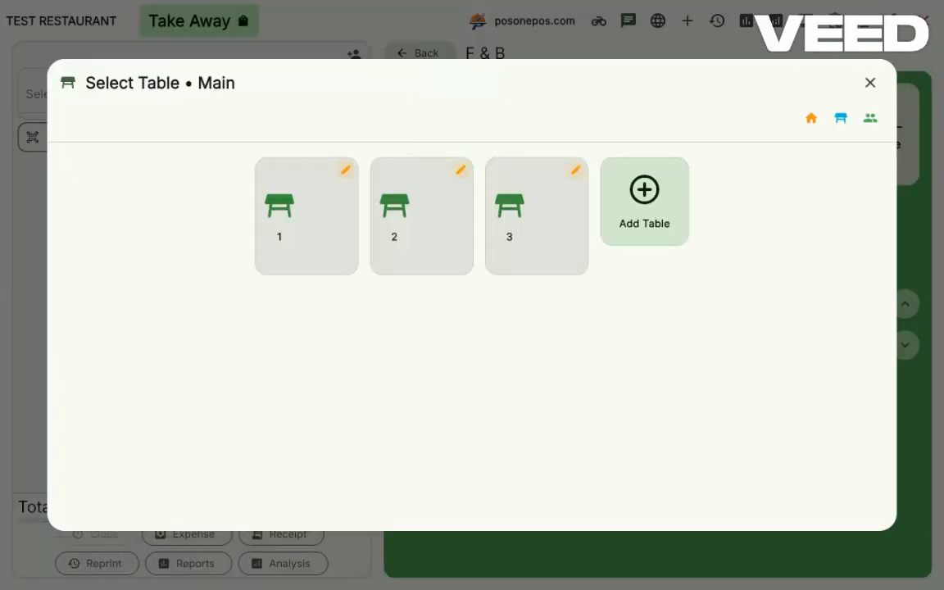
left_click(537, 216)
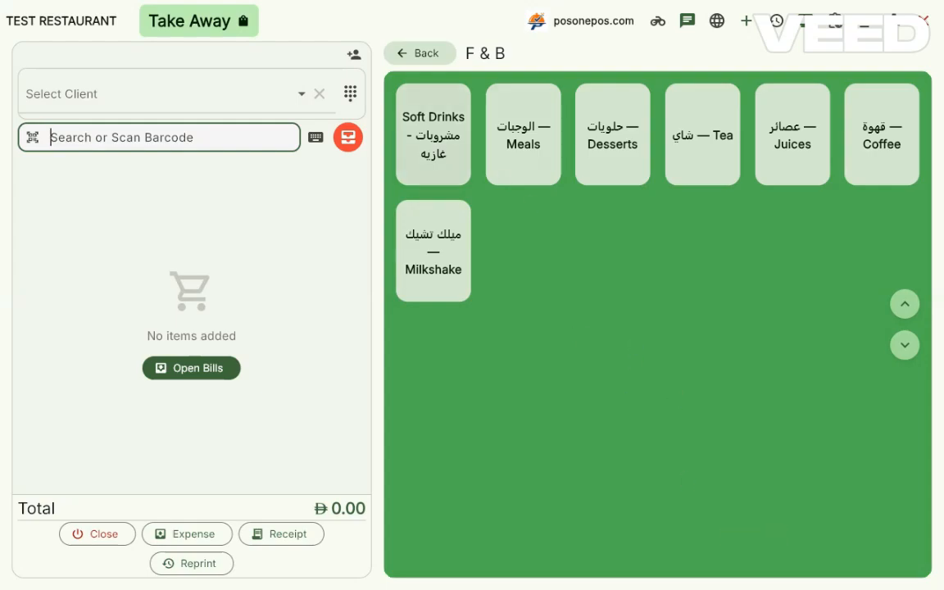
Step: Look through the items in the Soft Drinks and Meals categories
left_click(433, 133)
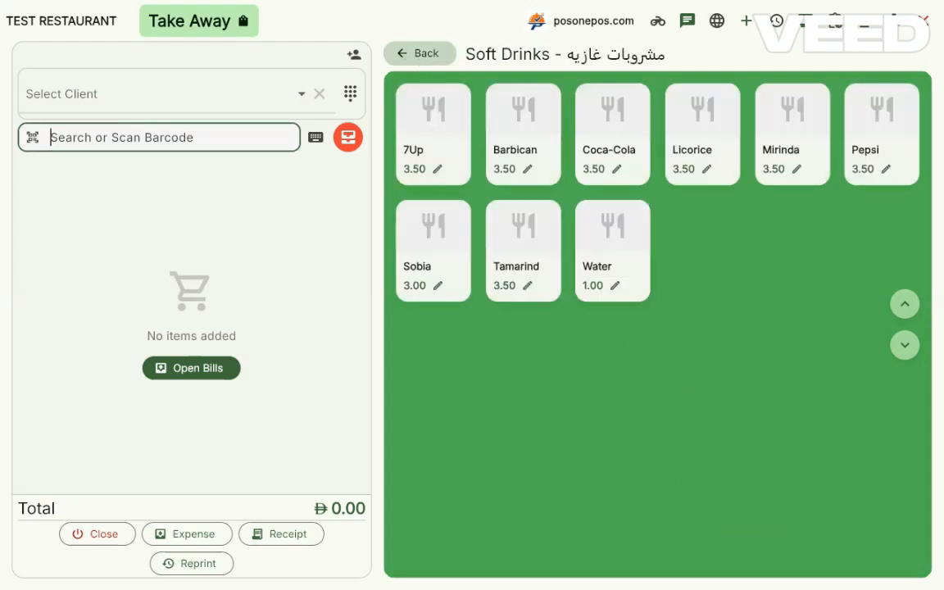
left_click(385, 53)
left_click(496, 133)
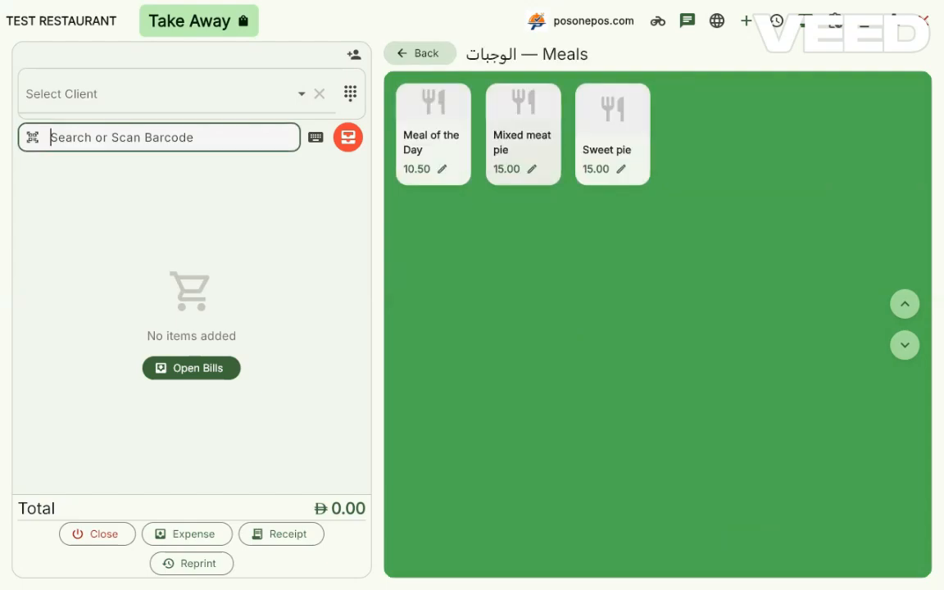
left_click(410, 53)
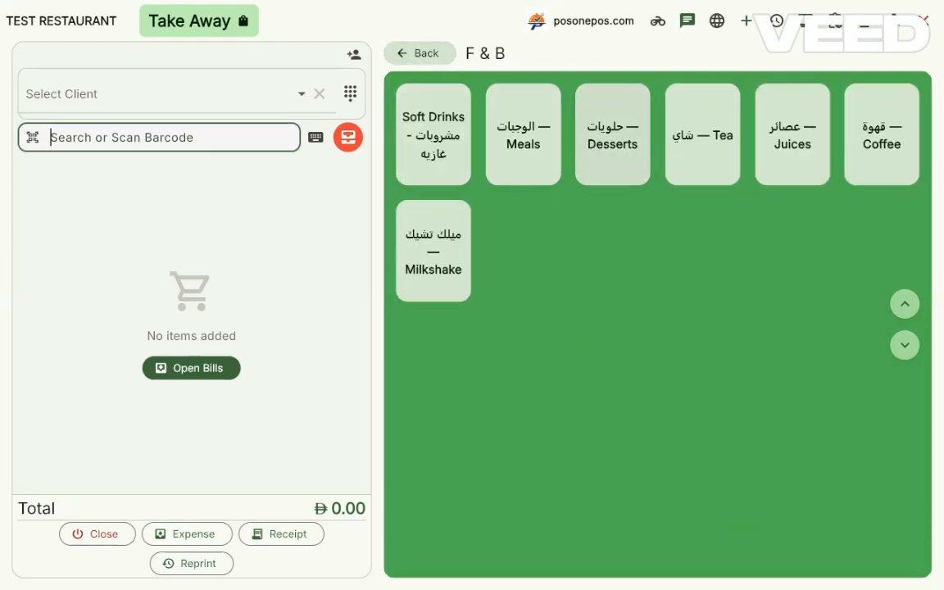
Step: Add Custard, Kunafa on Charcoal and Om Ali from Desserts, and enter the start of an item note, "No s"
left_click(612, 133)
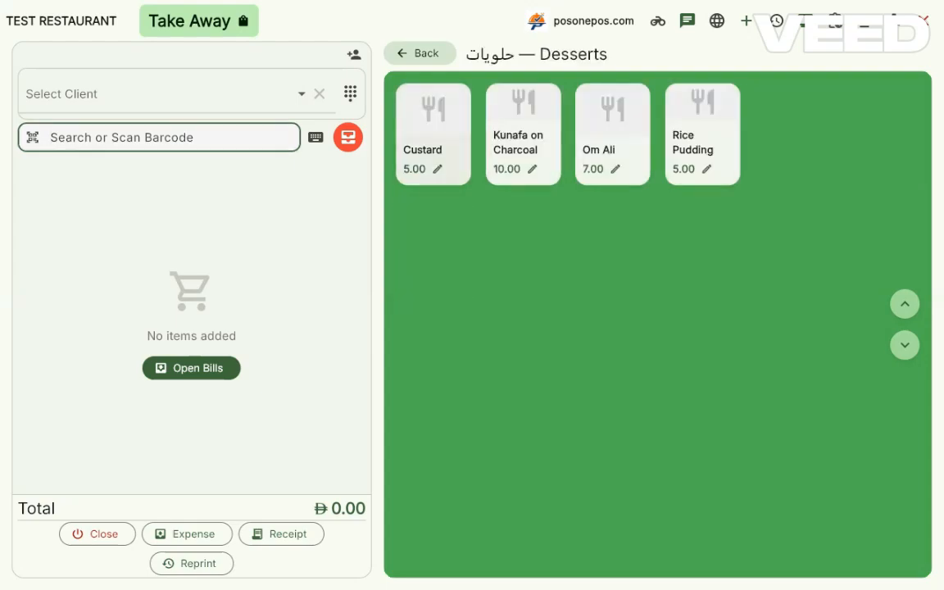
left_click(433, 134)
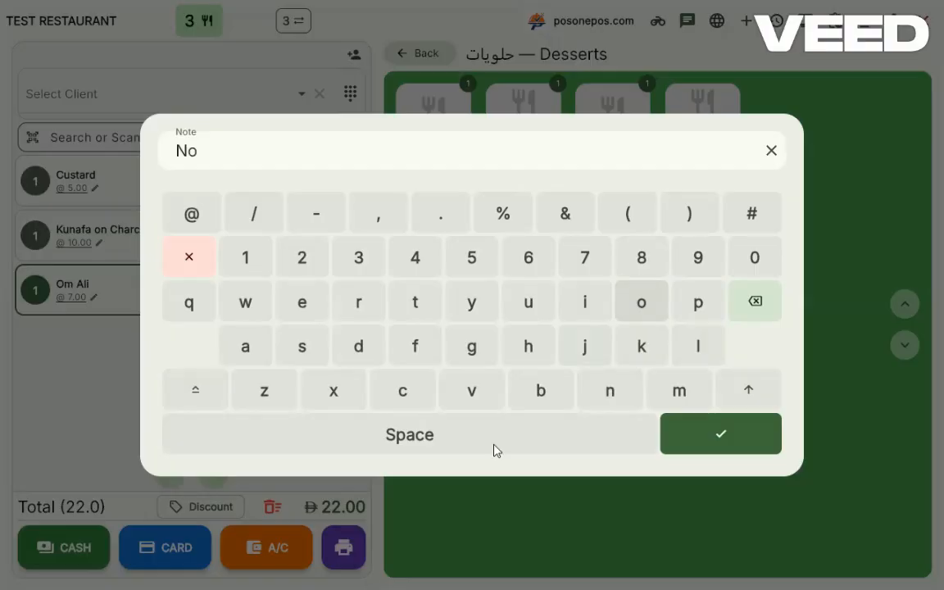
left_click(494, 443)
left_click(302, 347)
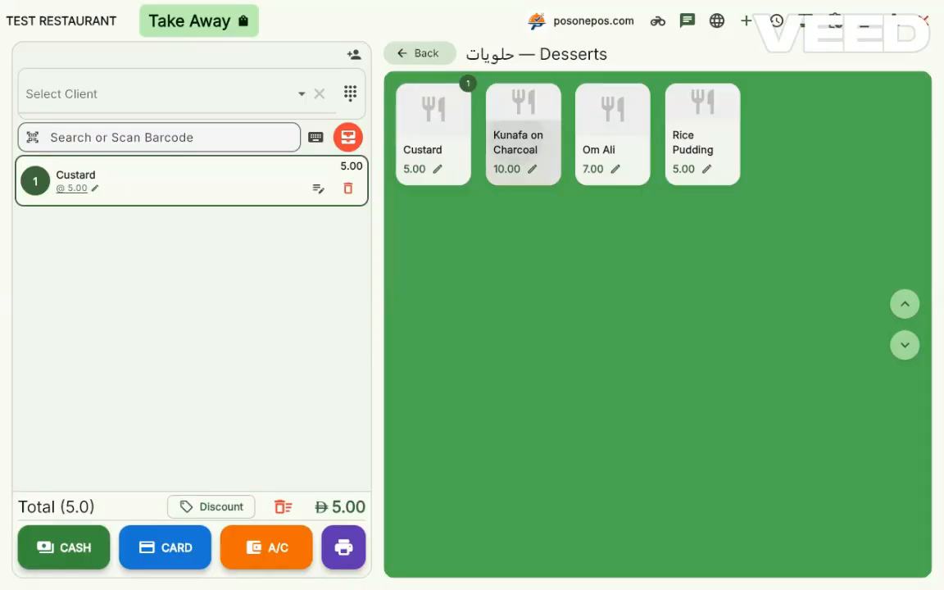
left_click(523, 139)
left_click(609, 143)
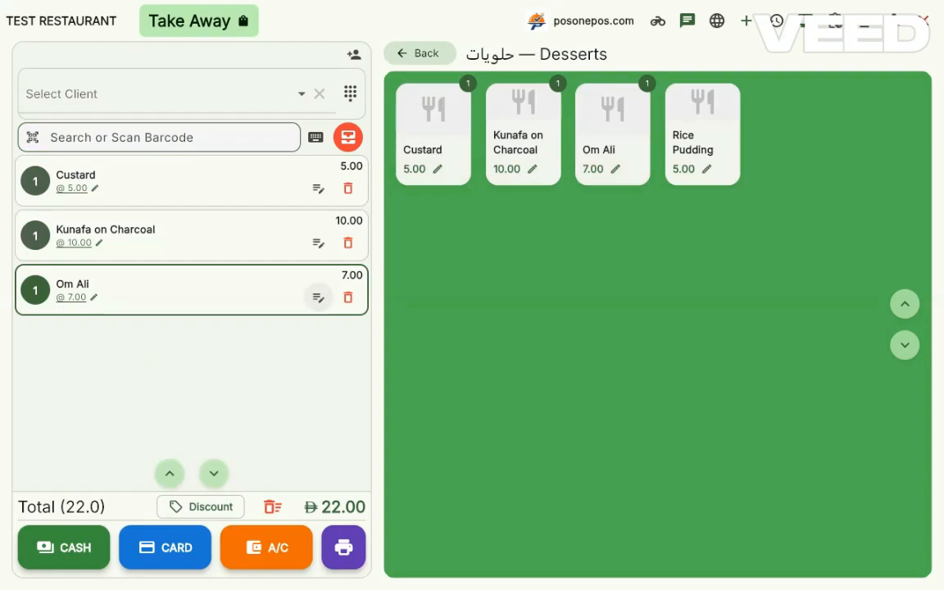
Step: Assign the dessert order as Dine In to table 3 in the Main section and close the table selection
left_click(190, 23)
left_click(472, 279)
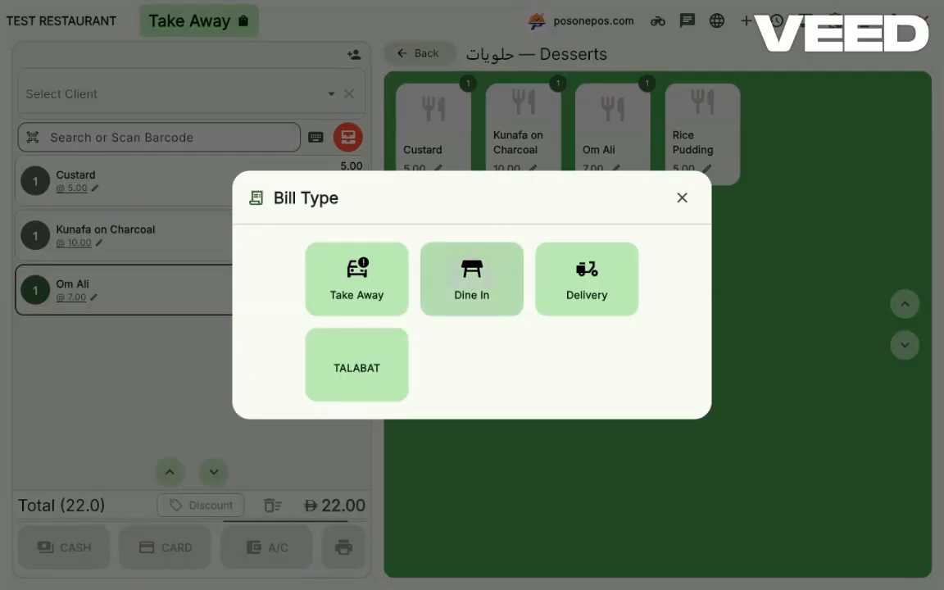
left_click(471, 151)
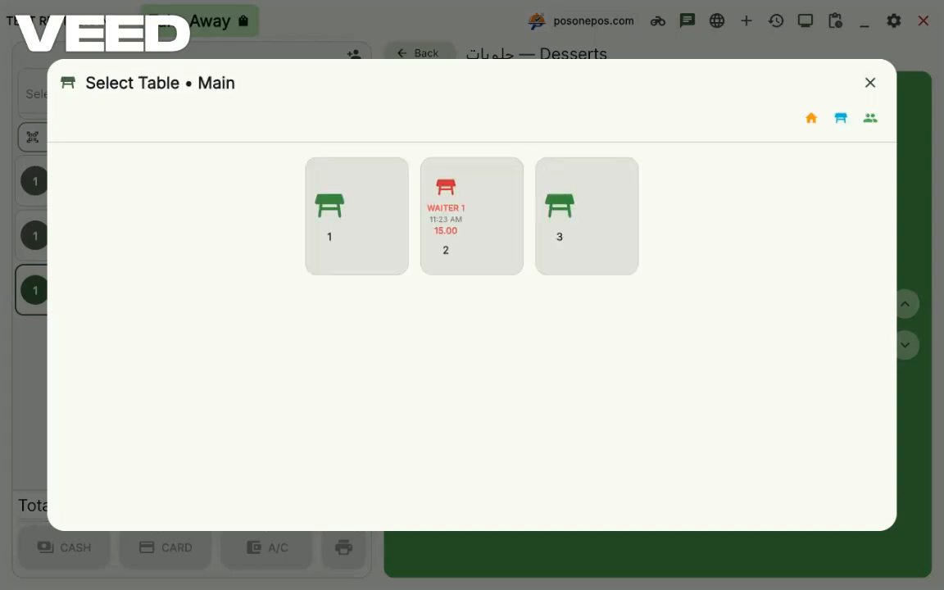
left_click(584, 213)
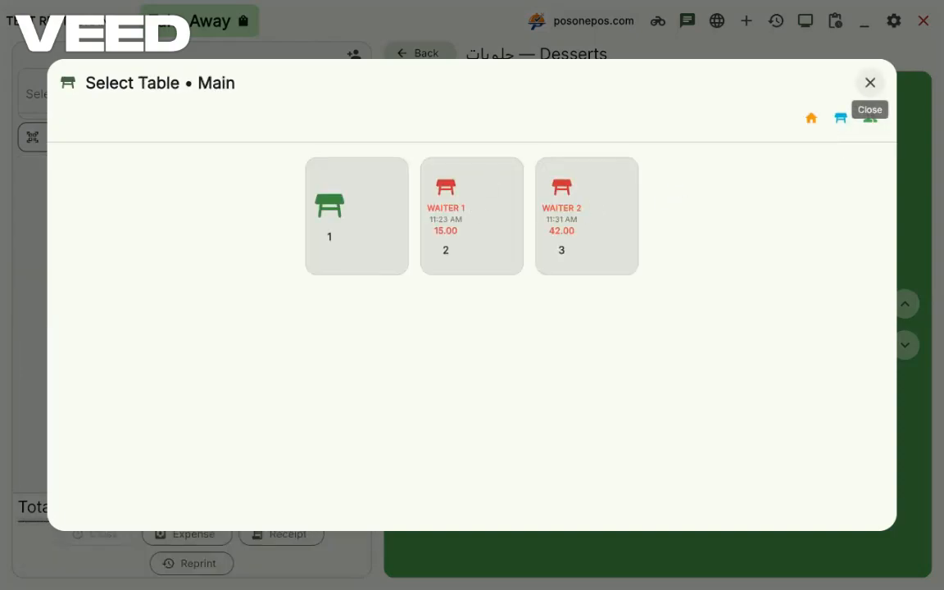
left_click(871, 83)
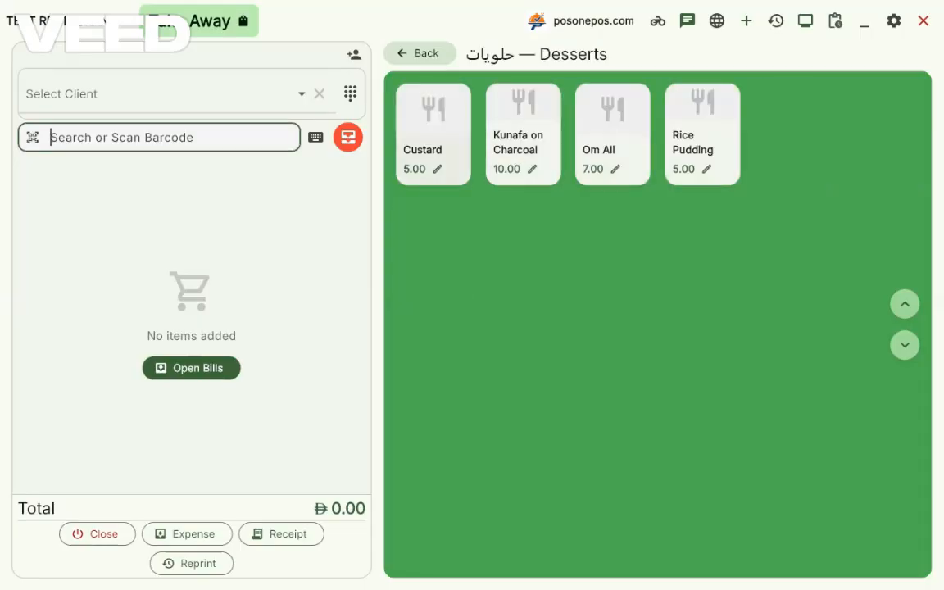
Step: Settle a takeaway bill for Custard and Kunafa on Charcoal with 10.00 in cash and 5.00 by card
left_click(425, 151)
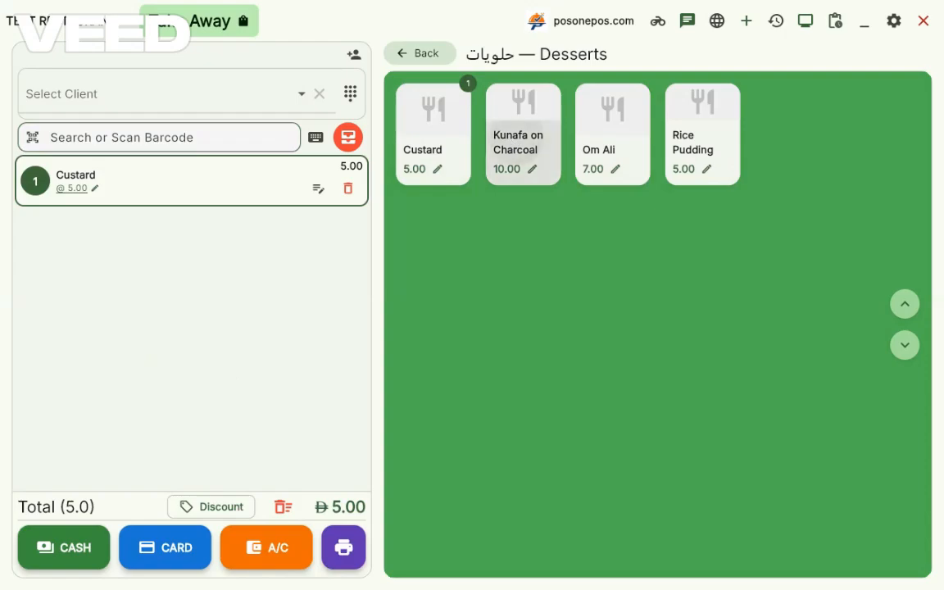
left_click(523, 144)
left_click(609, 143)
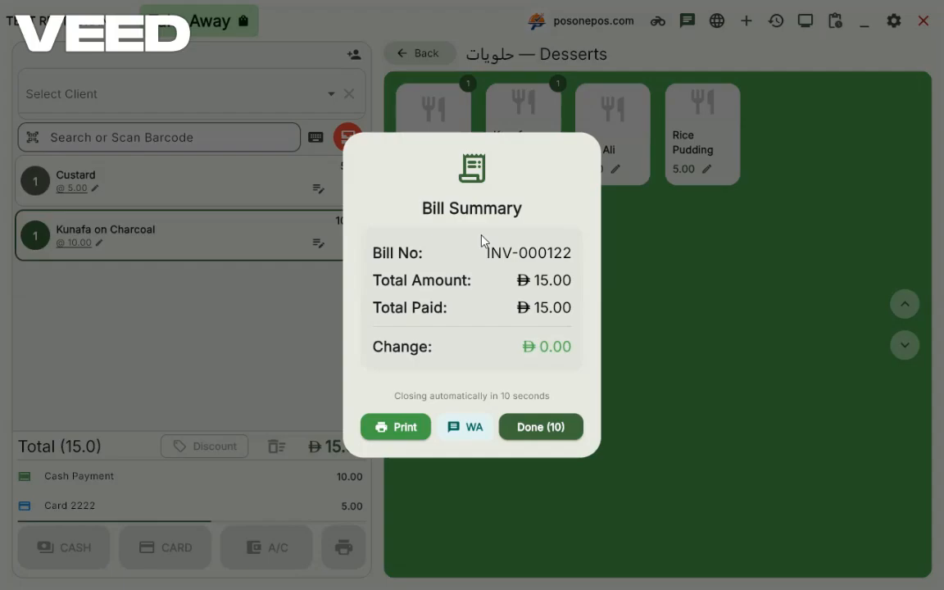
key("Return")
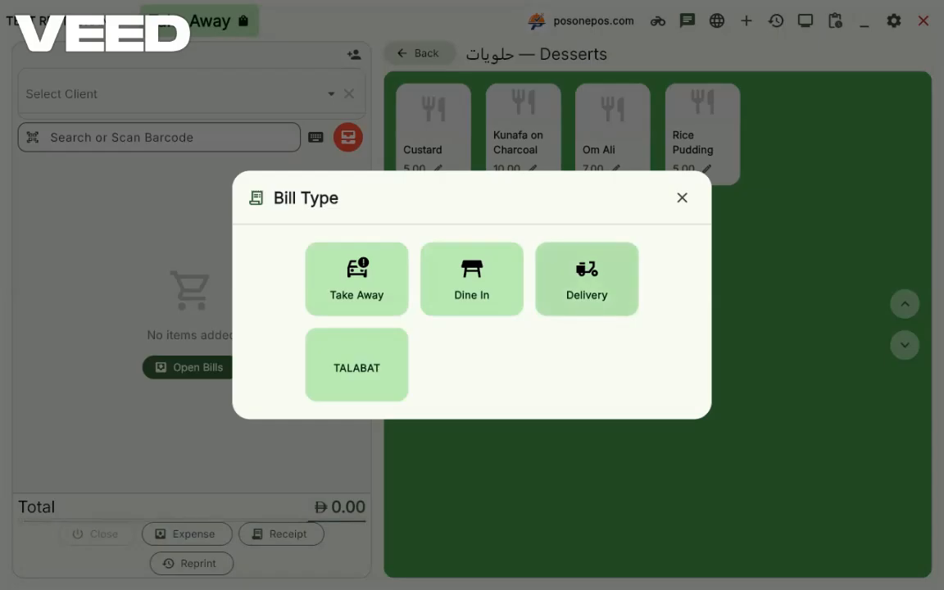
Step: Set the bill type to Delivery, briefly switching back to Take Away in between
left_click(587, 277)
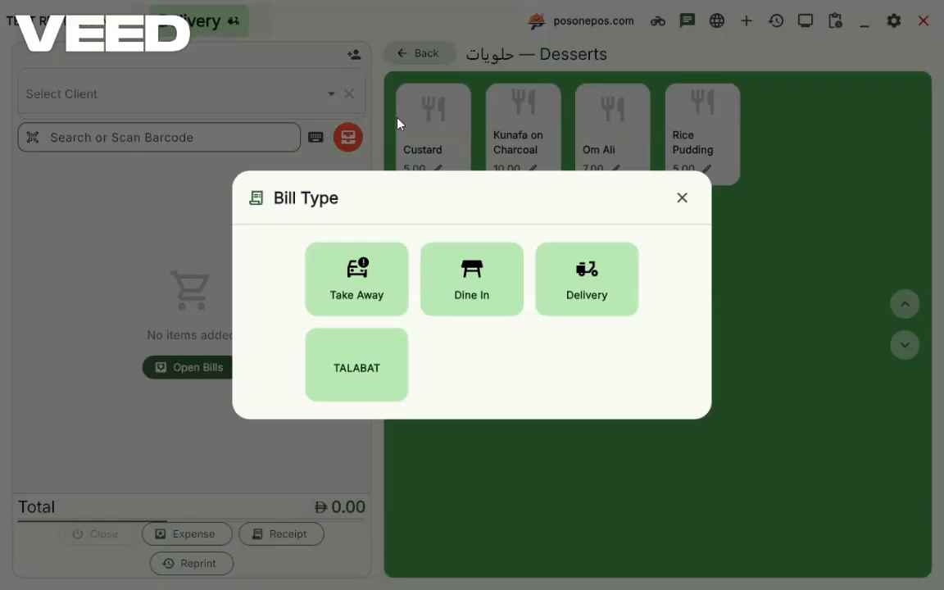
left_click(363, 288)
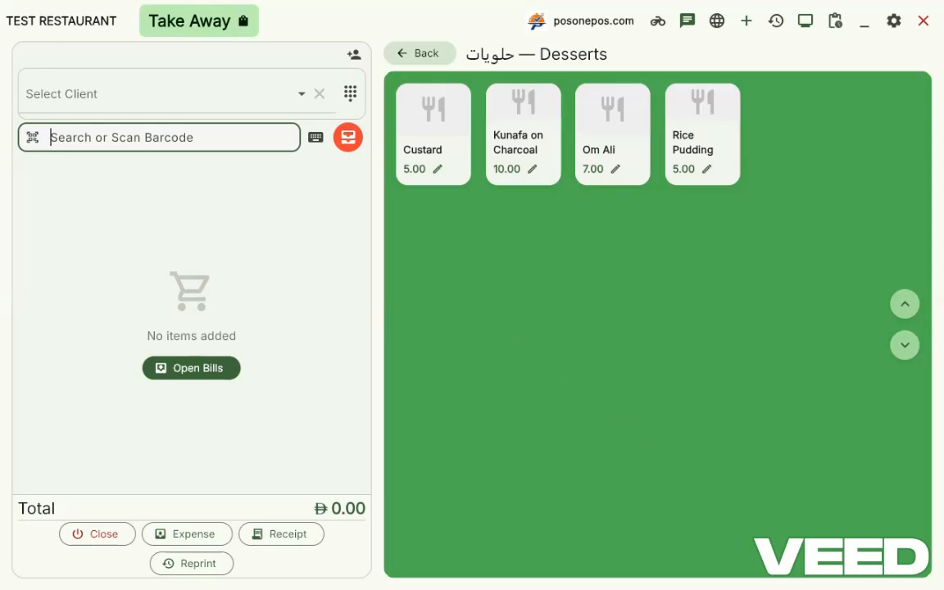
left_click(232, 23)
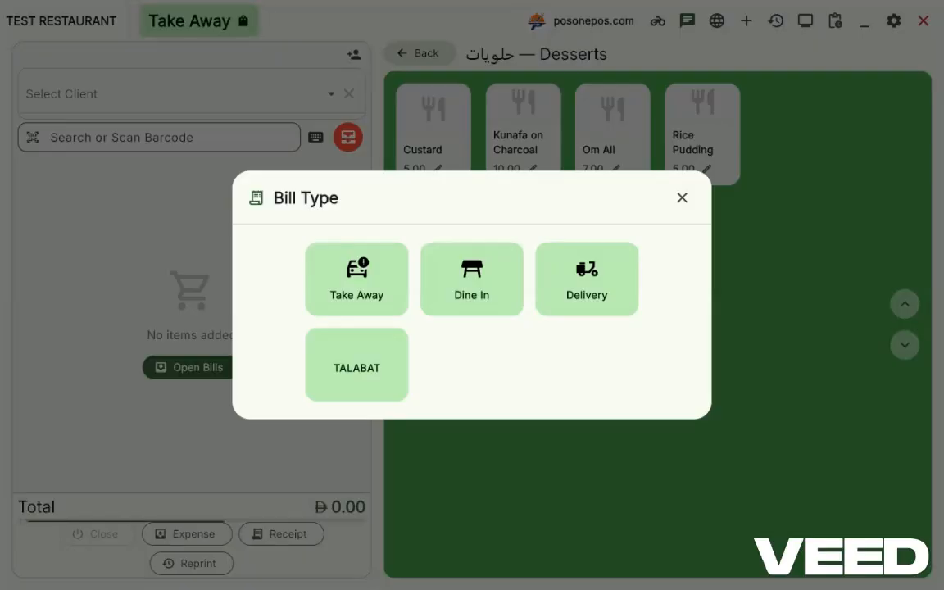
left_click(592, 287)
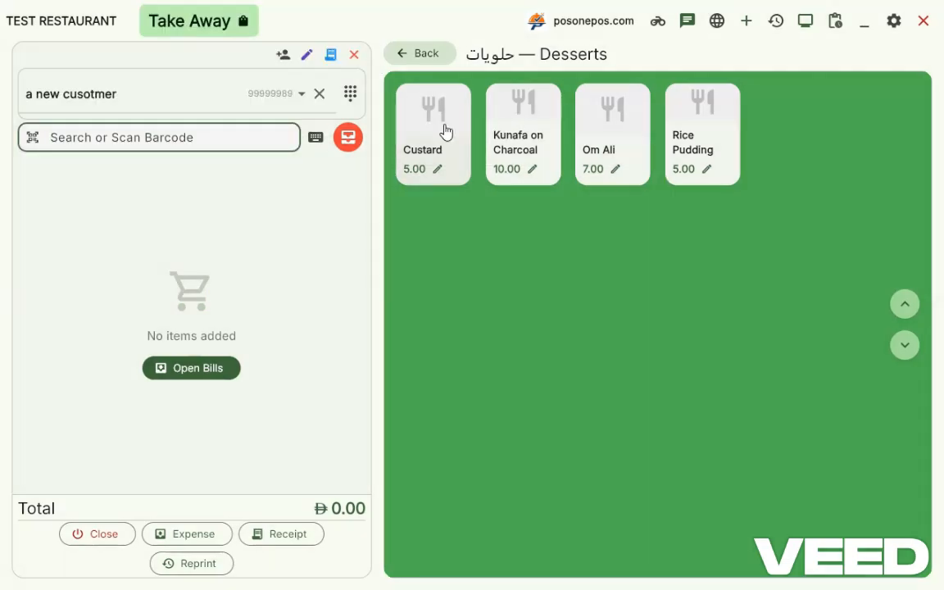
Step: Add Custard, Kunafa on Charcoal and Om Ali to the new customer's bill and print it
left_click(443, 131)
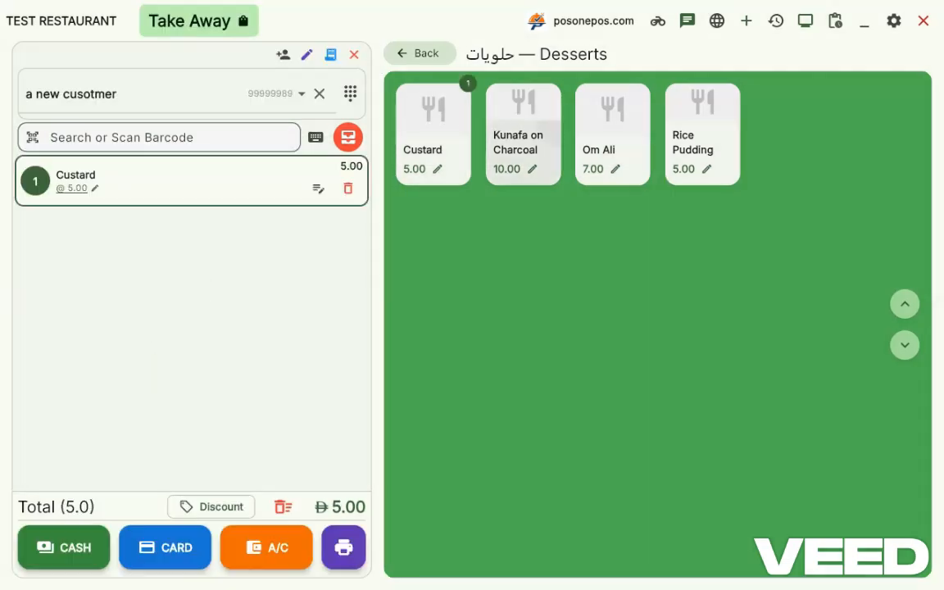
left_click(523, 131)
left_click(612, 131)
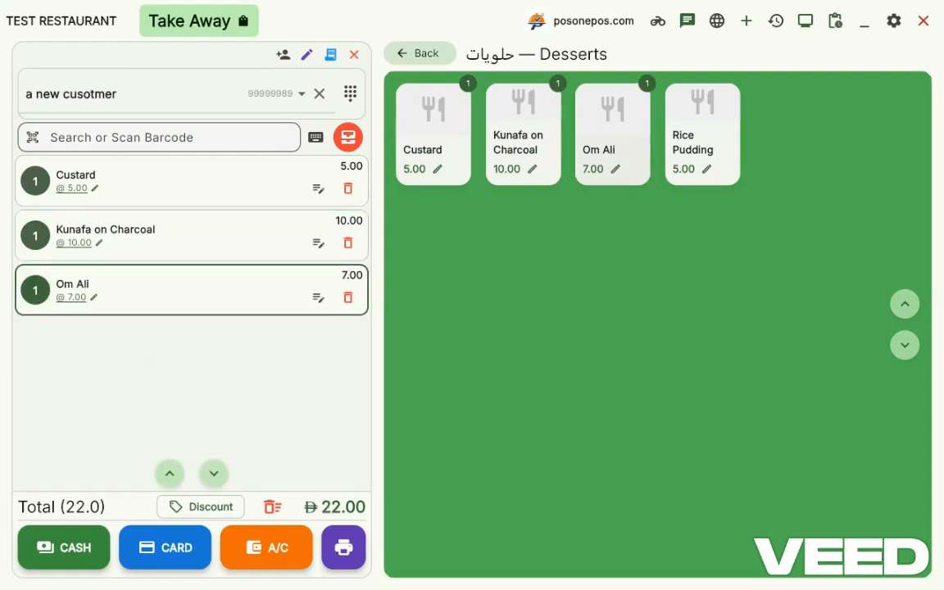
left_click(343, 547)
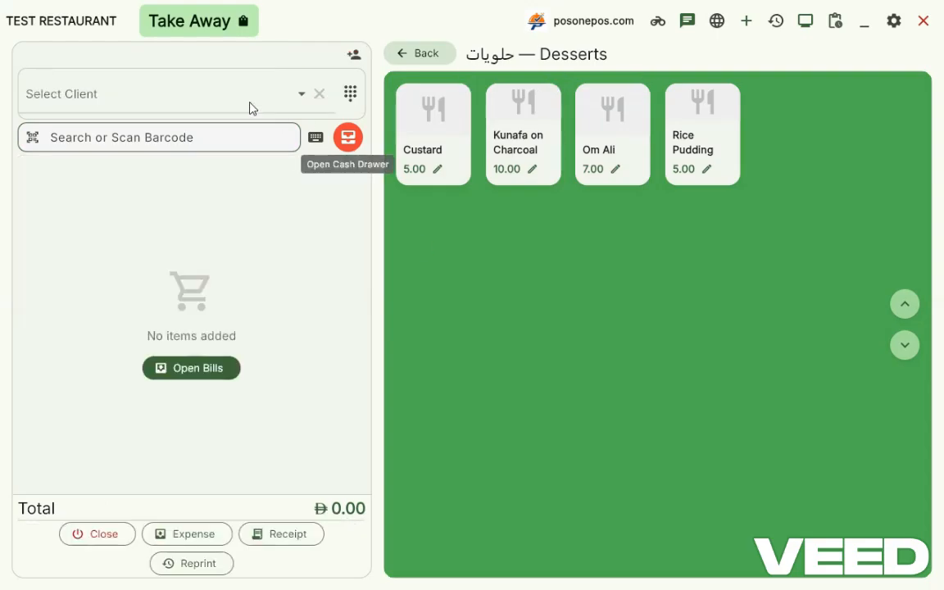
Step: Change the bill type of the empty bill from Take Away to Delivery
left_click(209, 24)
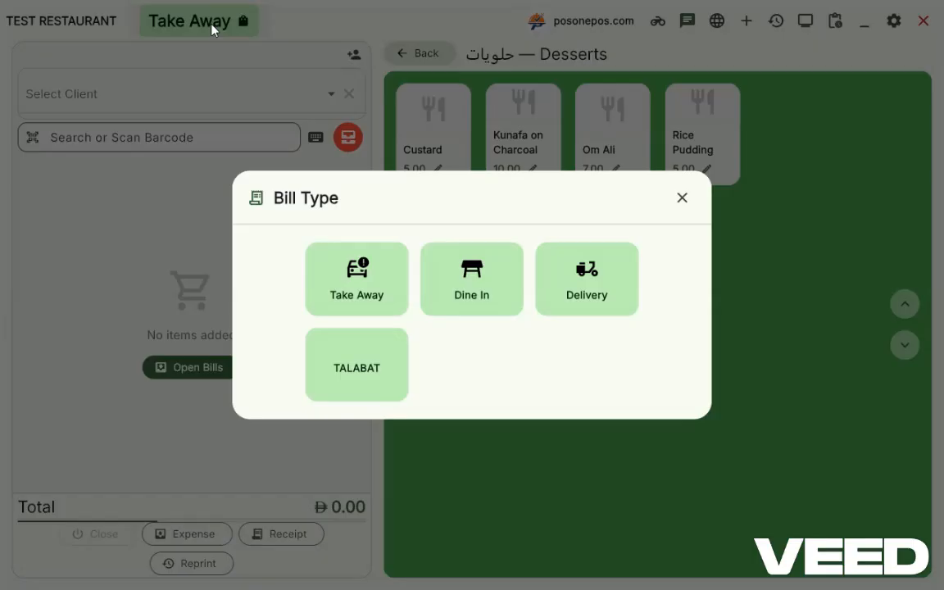
left_click(598, 270)
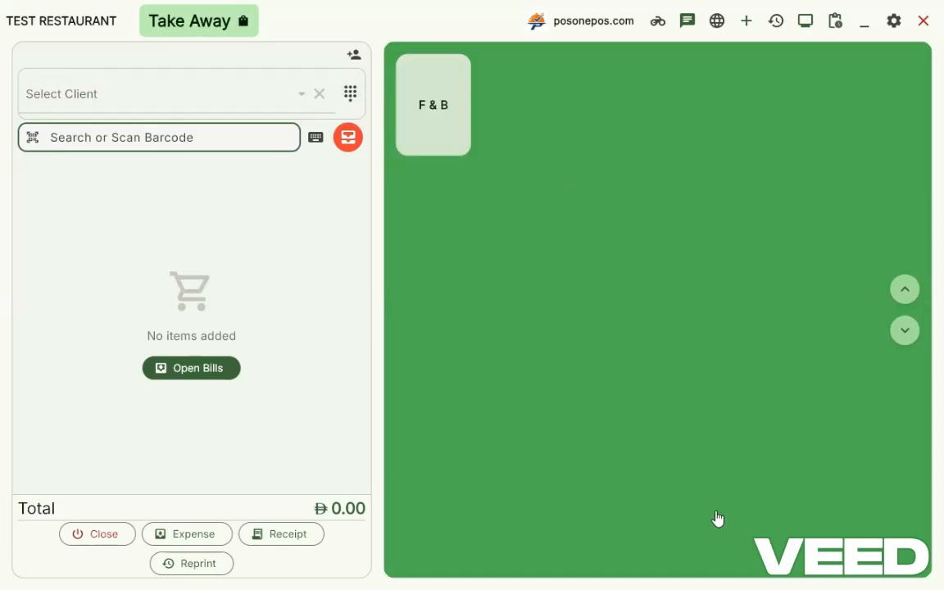
Step: Close the counter with a closing cash balance of 1000 and a closing card total of 2000
left_click(105, 534)
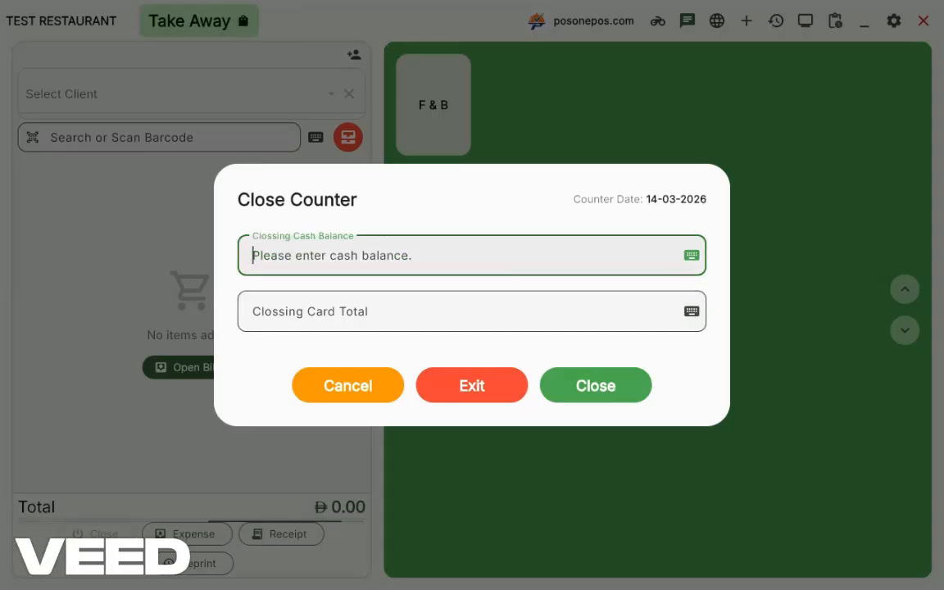
type("1000")
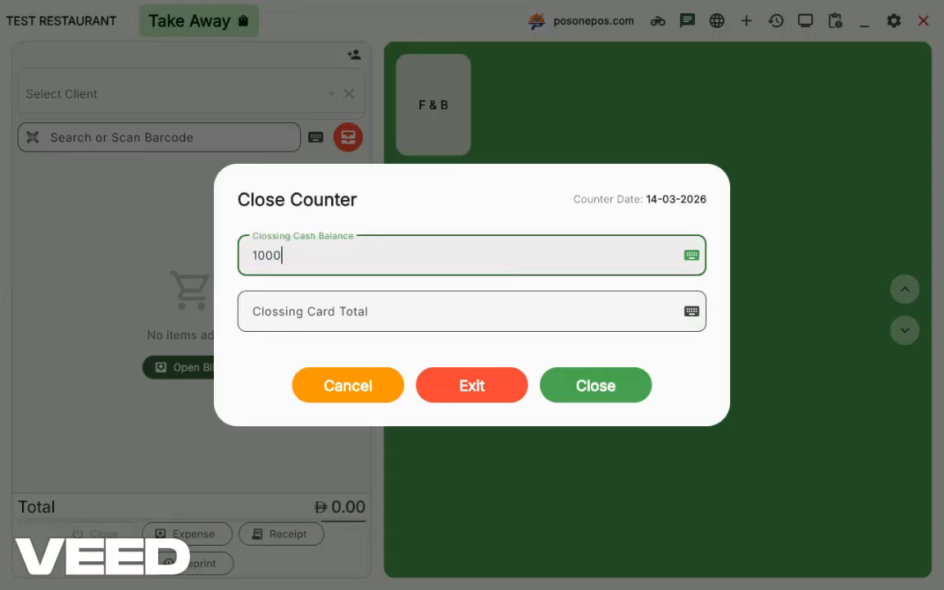
left_click(569, 314)
type("2000")
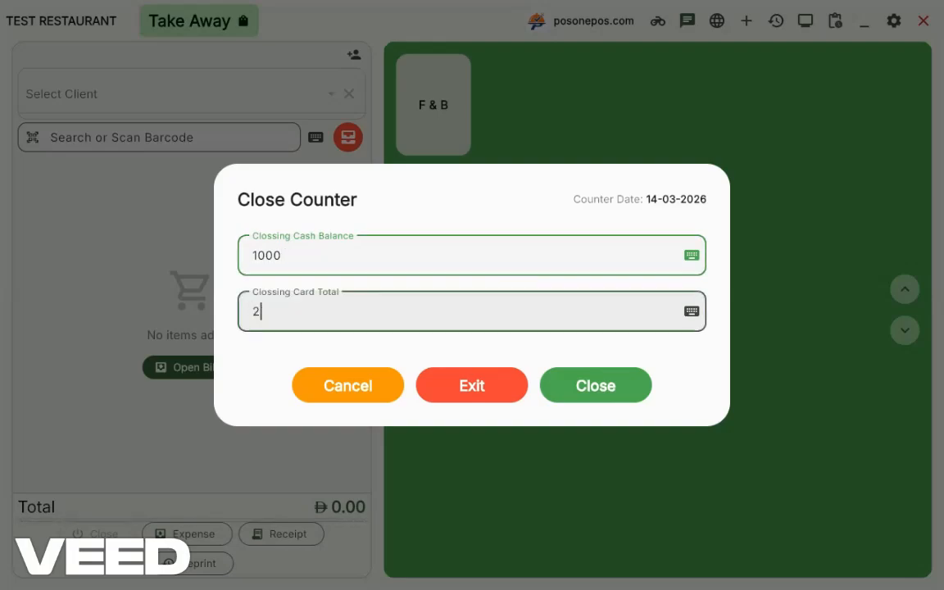
left_click(594, 379)
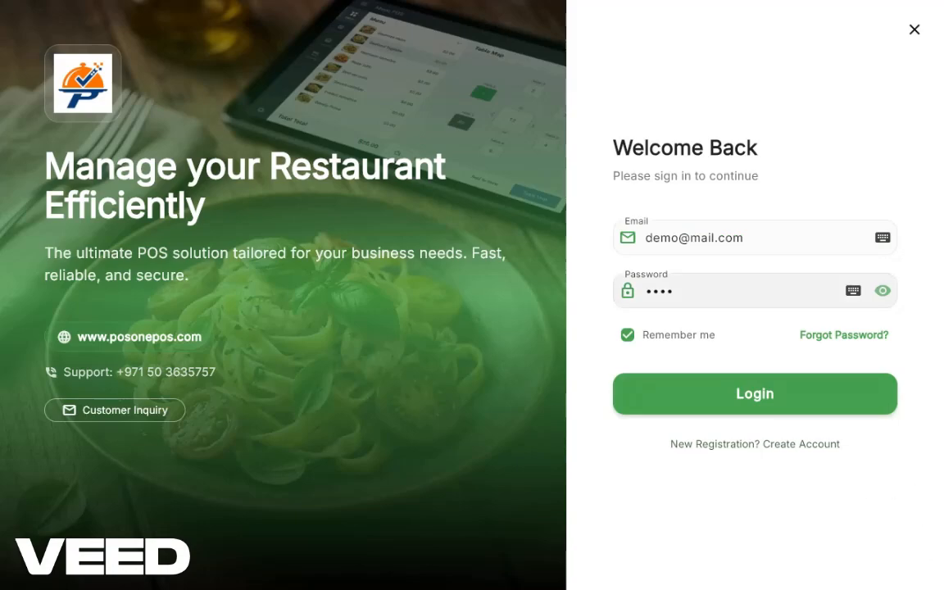
Step: Sign in to the admin area with the account password and open the restaurant's menu items list
double_click(662, 291)
type("1234")
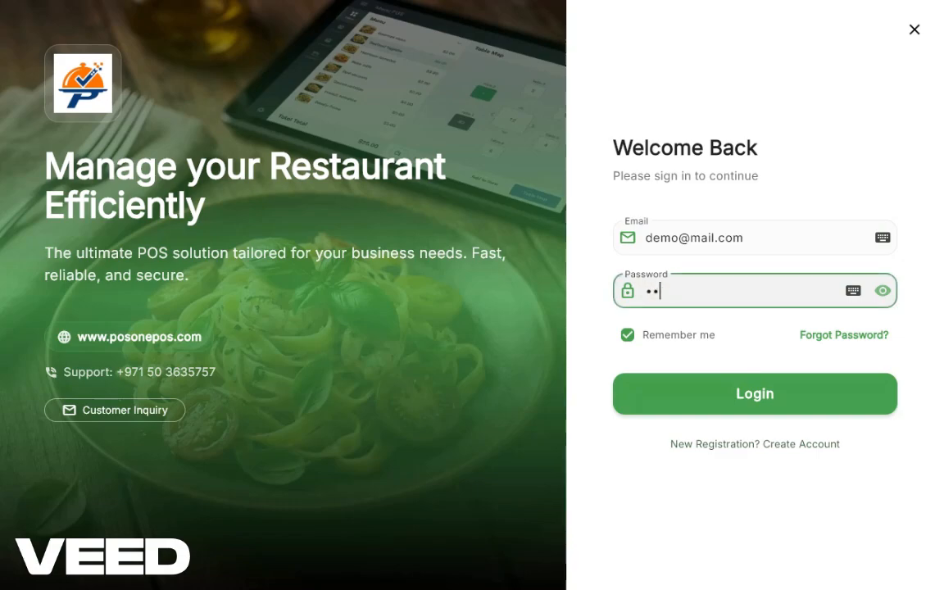
key("Return")
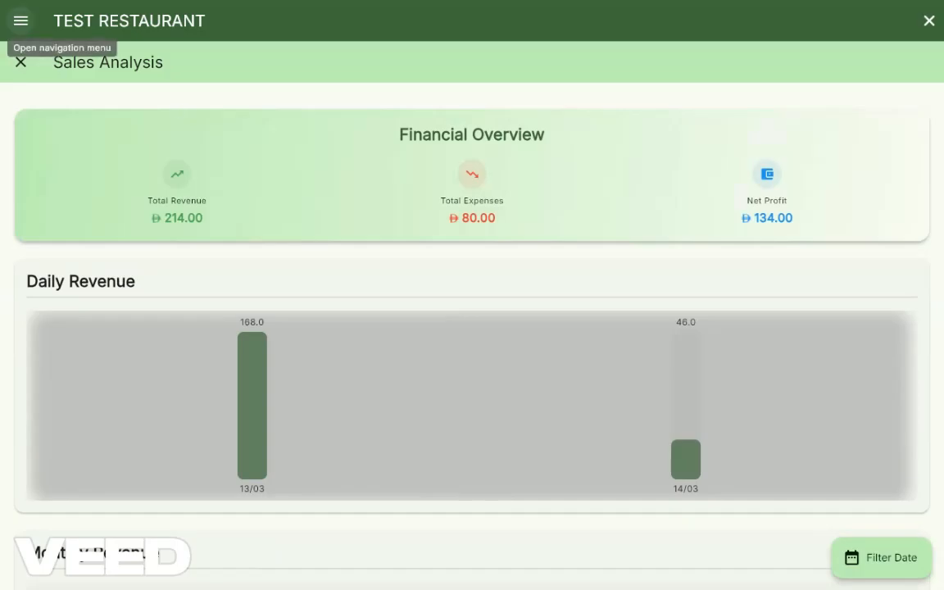
left_click(21, 20)
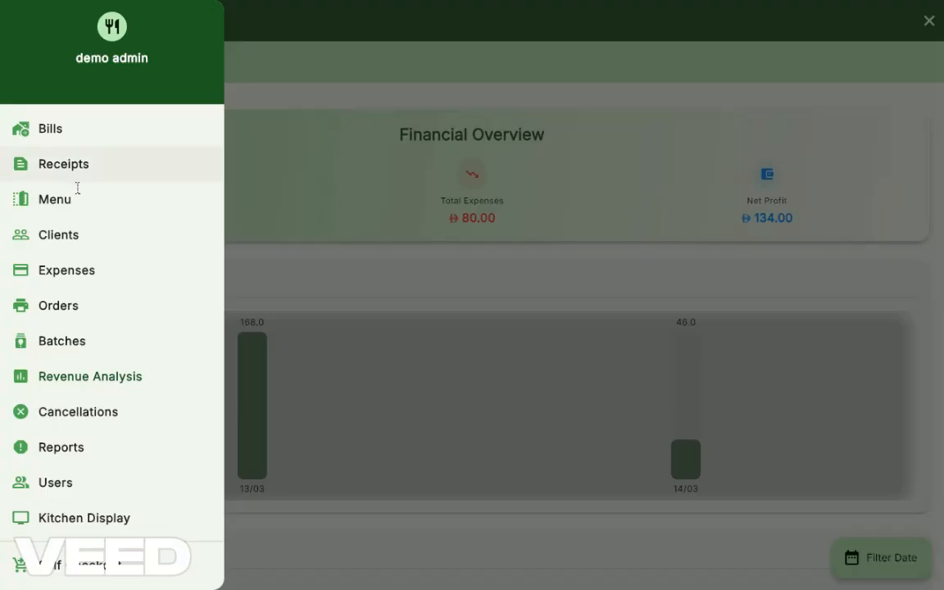
left_click(55, 199)
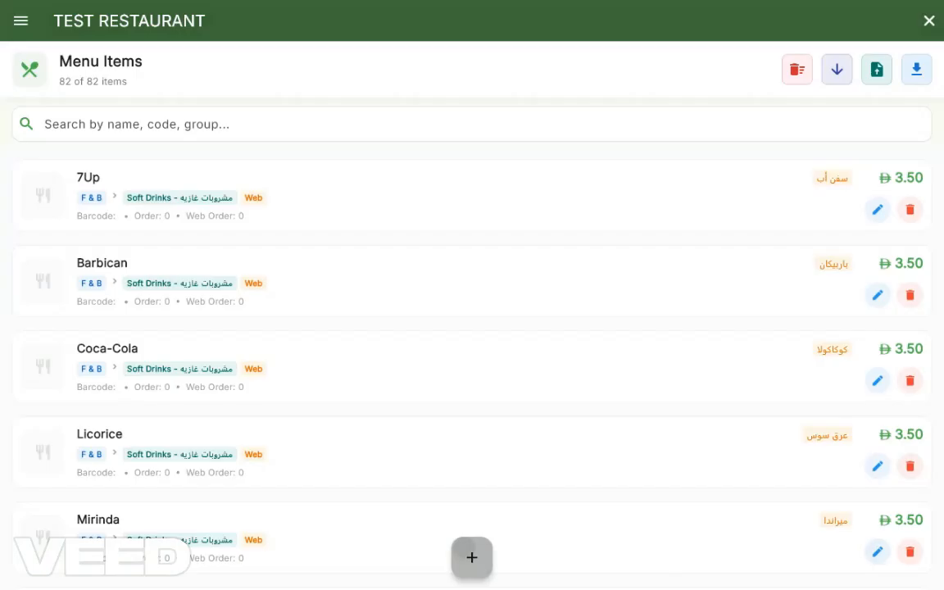
Step: Start a new menu item and name it New item
left_click(467, 549)
left_click(327, 153)
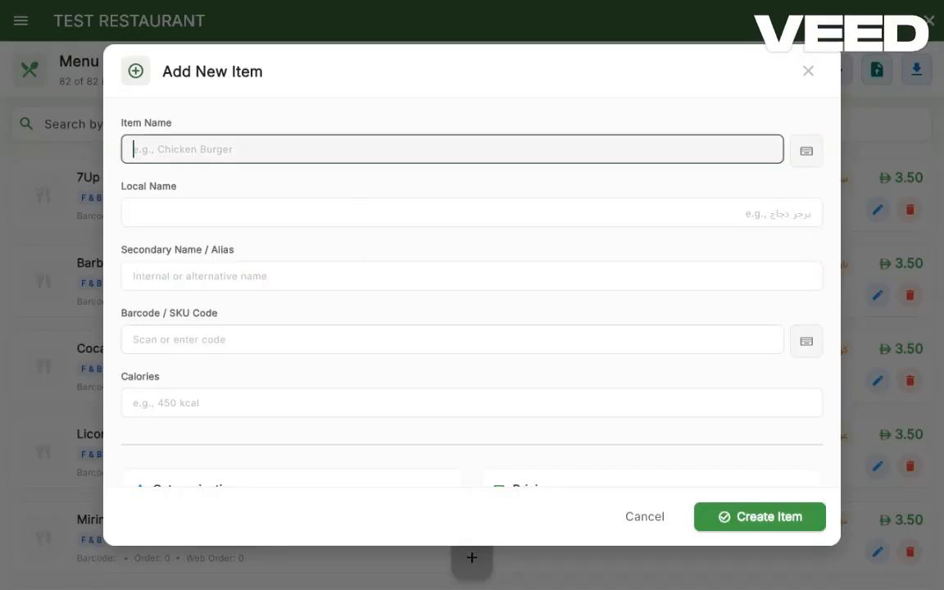
type("New item")
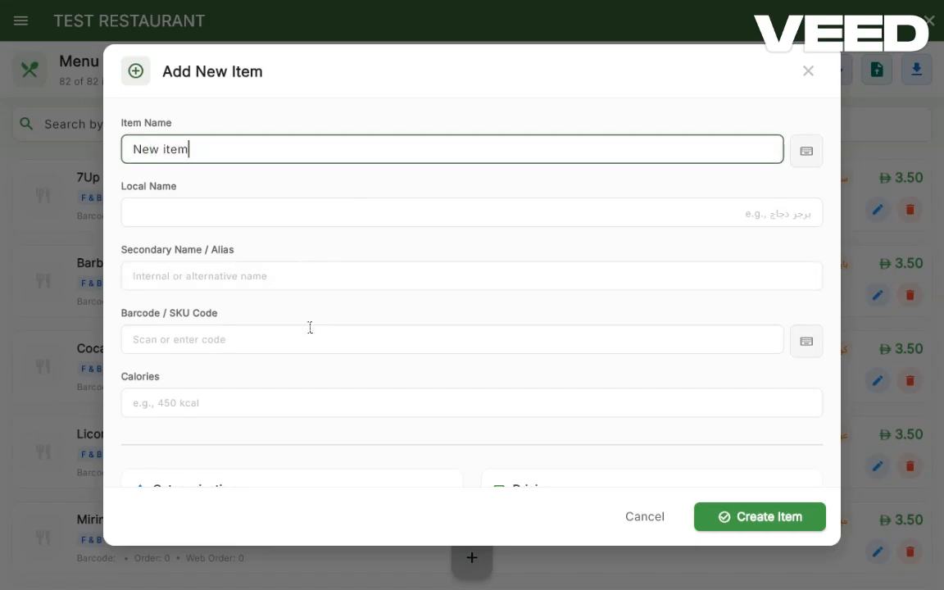
Step: Assign the new item to the Desserts sub group and set its selling price to 15
scroll(329, 346, "down", 3)
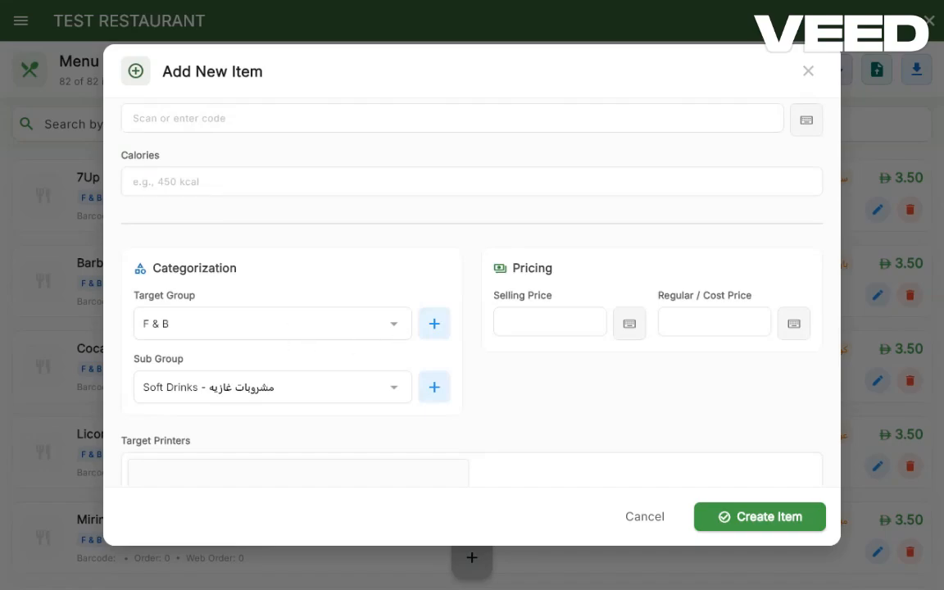
left_click(397, 326)
left_click(401, 393)
left_click(394, 387)
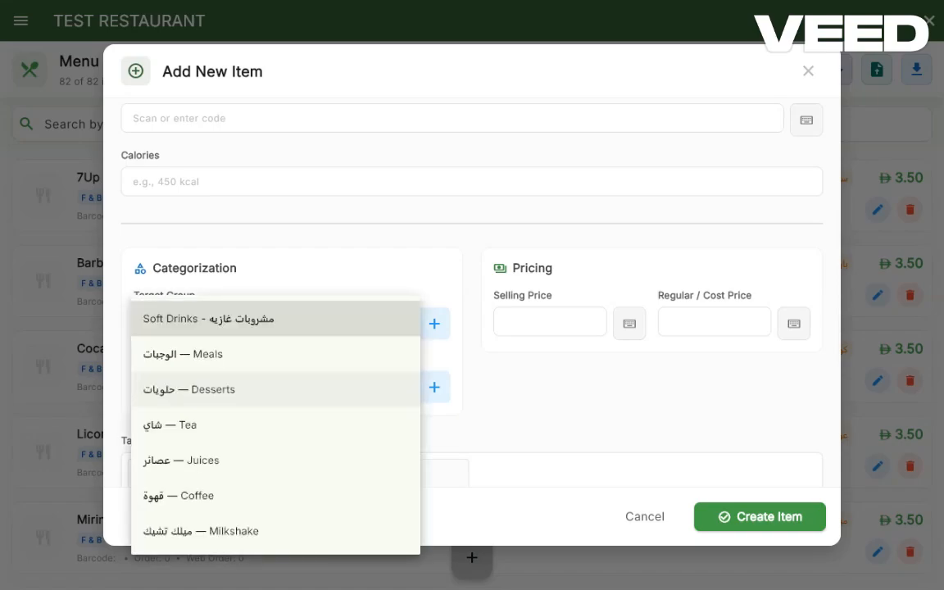
left_click(189, 390)
left_click(557, 321)
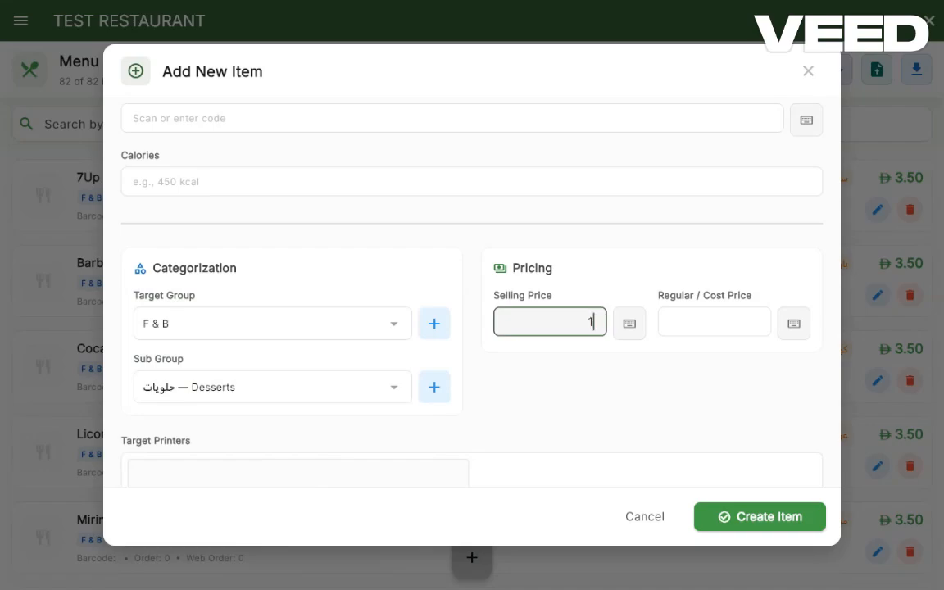
type("15")
left_click(702, 322)
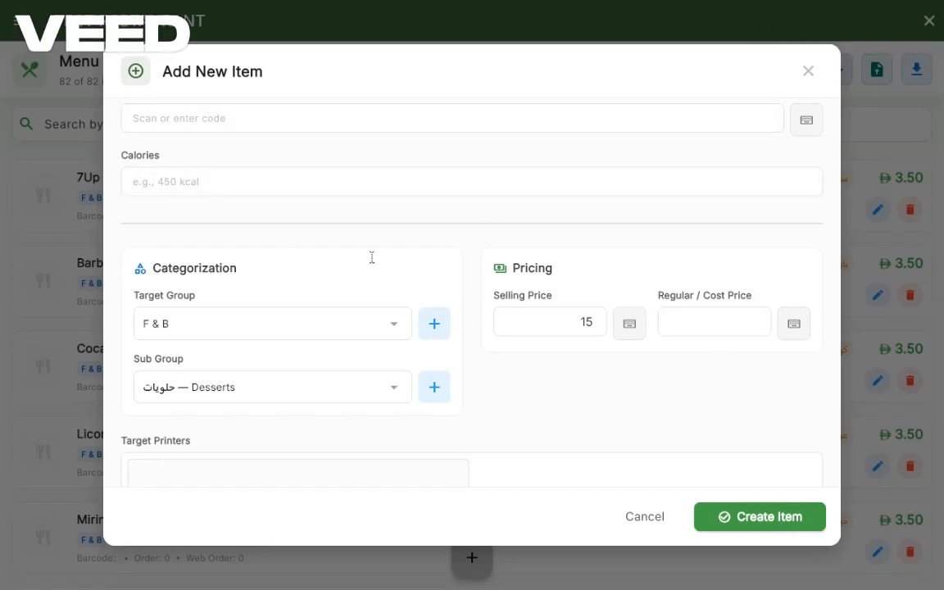
Step: Enter new category as a new sub group's name, cancel it and discard the unsaved menu item
left_click(434, 389)
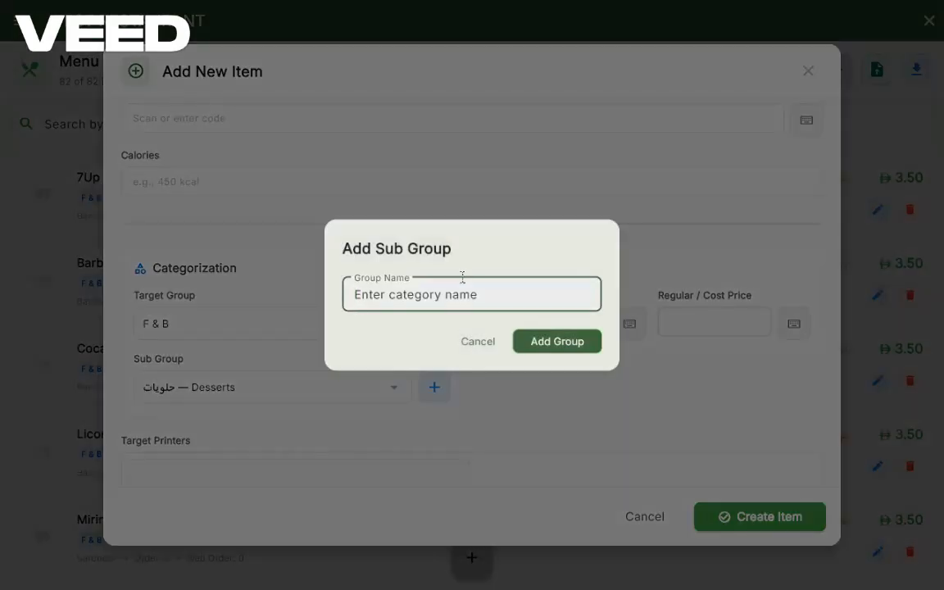
type("new ")
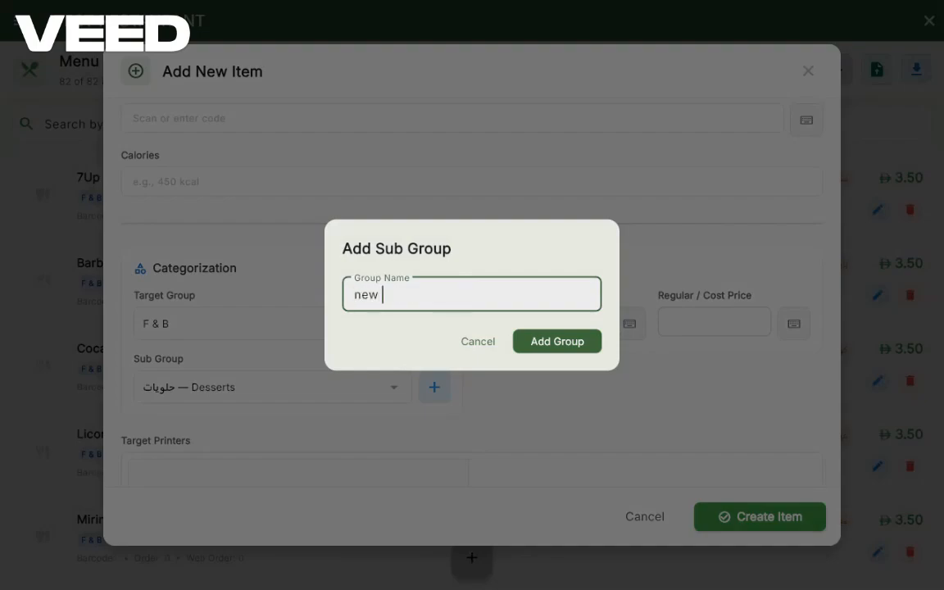
type("category")
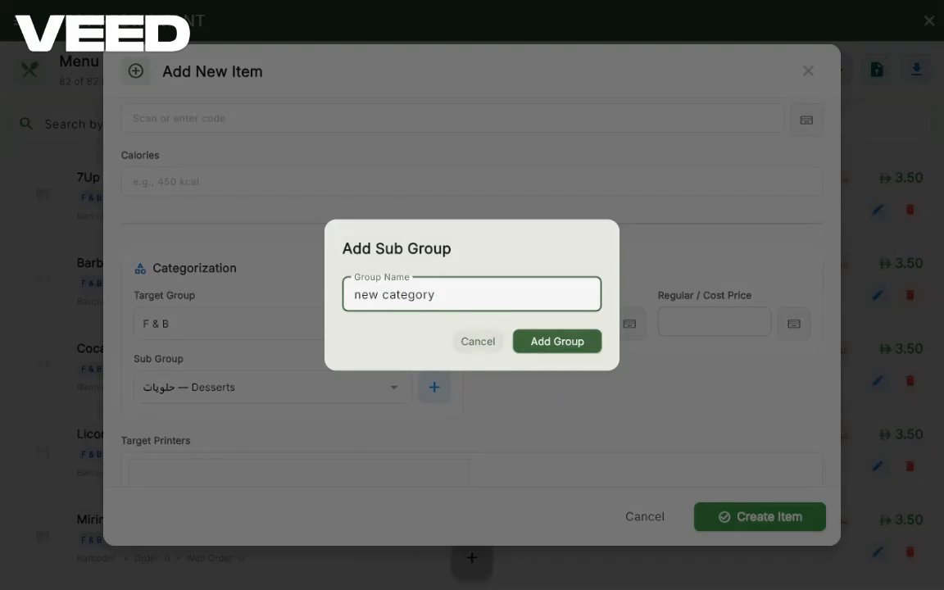
left_click(479, 341)
left_click(807, 71)
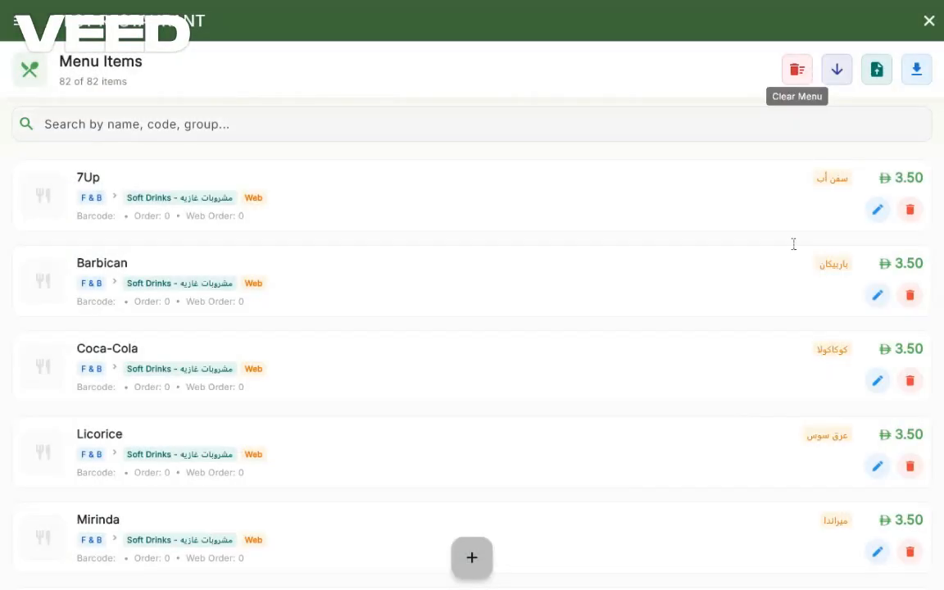